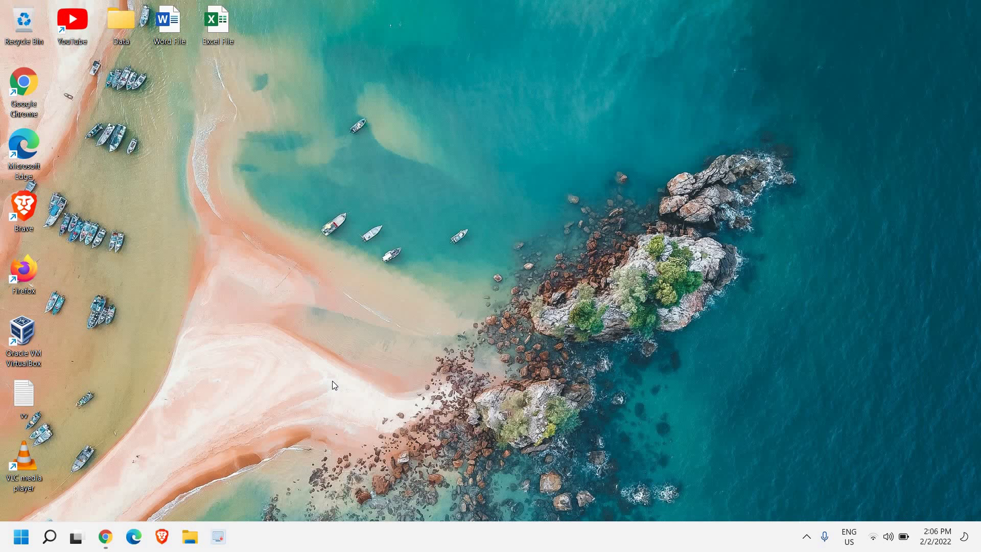
Launch Device Manager from the Start button's quick-access menu
right_click(28, 537)
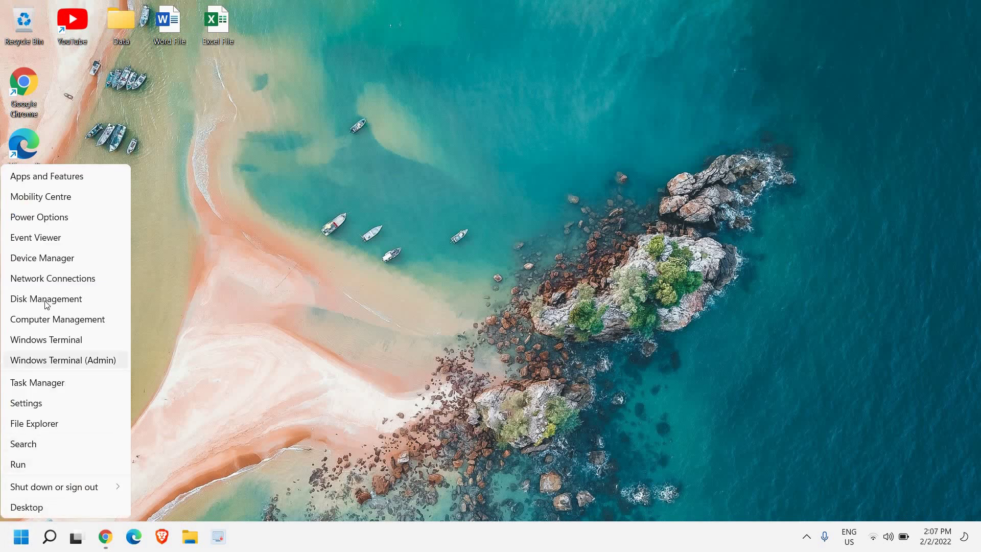
click(50, 259)
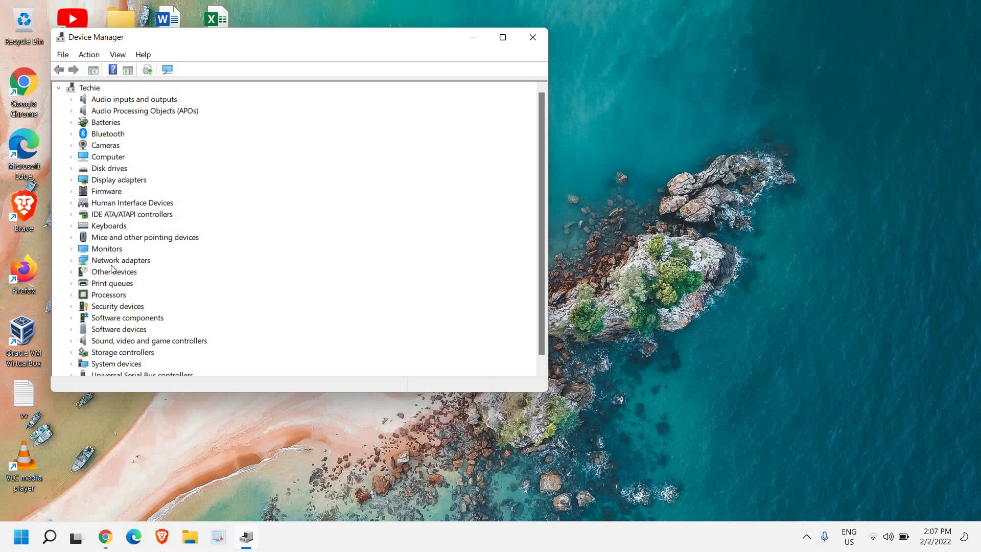
Expand Network adapters and select the Intel(R) Wireless-AC 9560 160MHz adapter
click(101, 262)
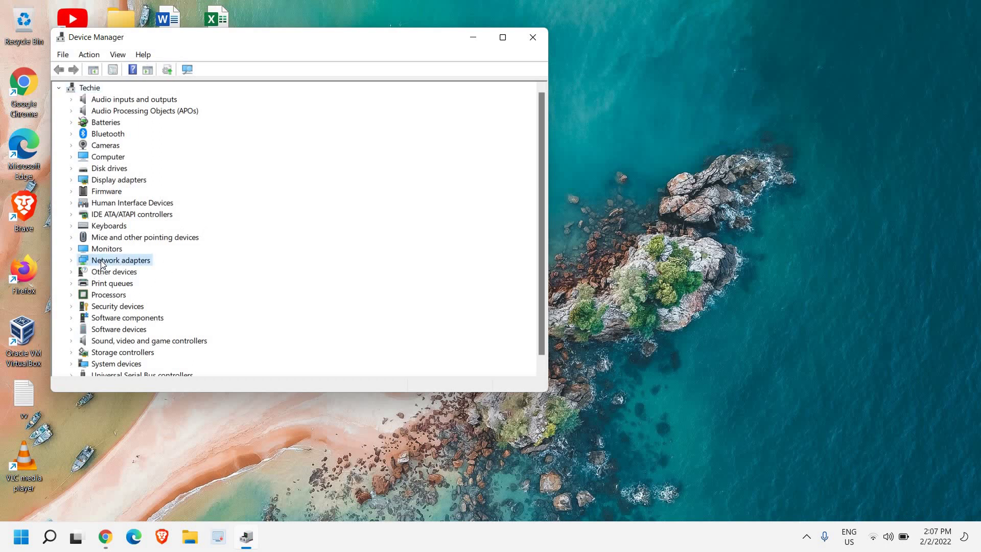
click(72, 263)
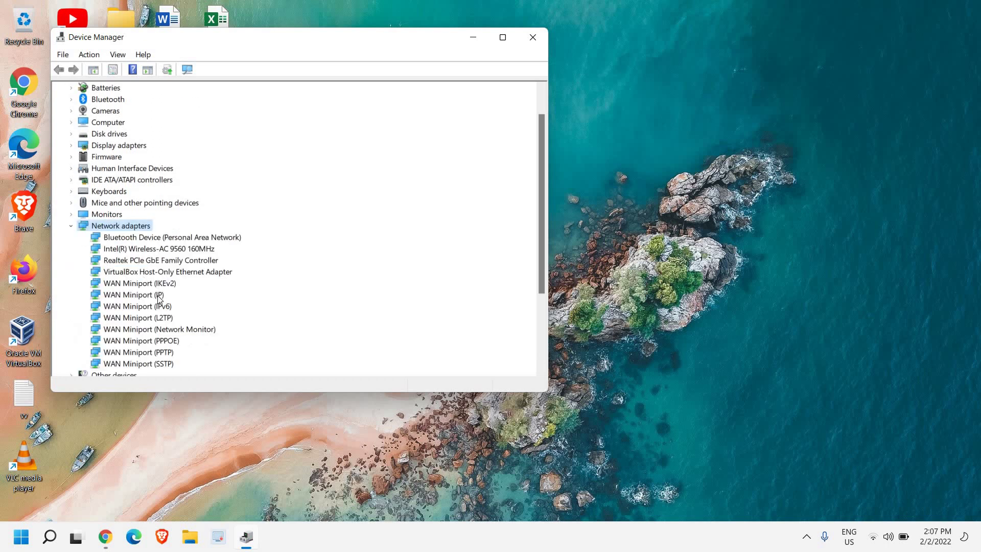
scroll(159, 297, down, 1)
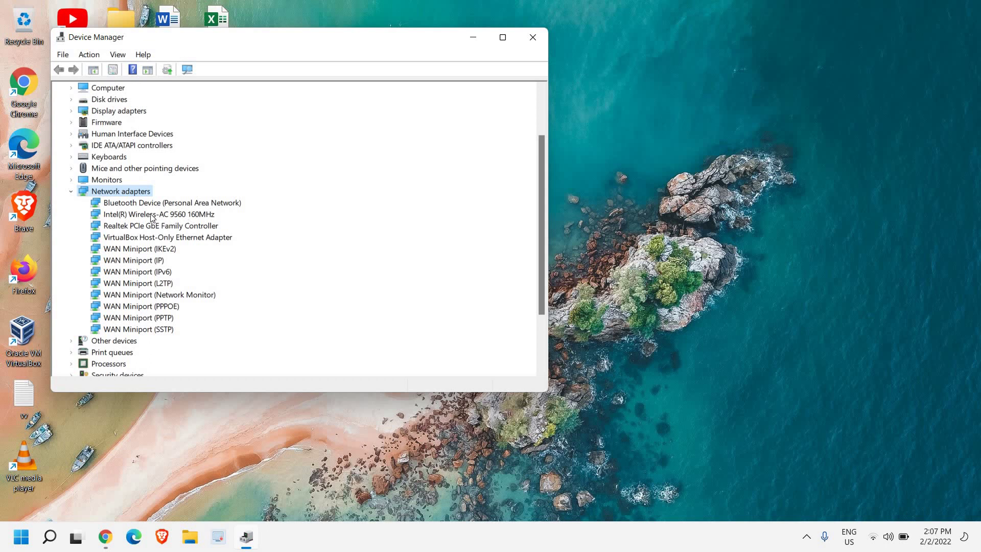
click(153, 215)
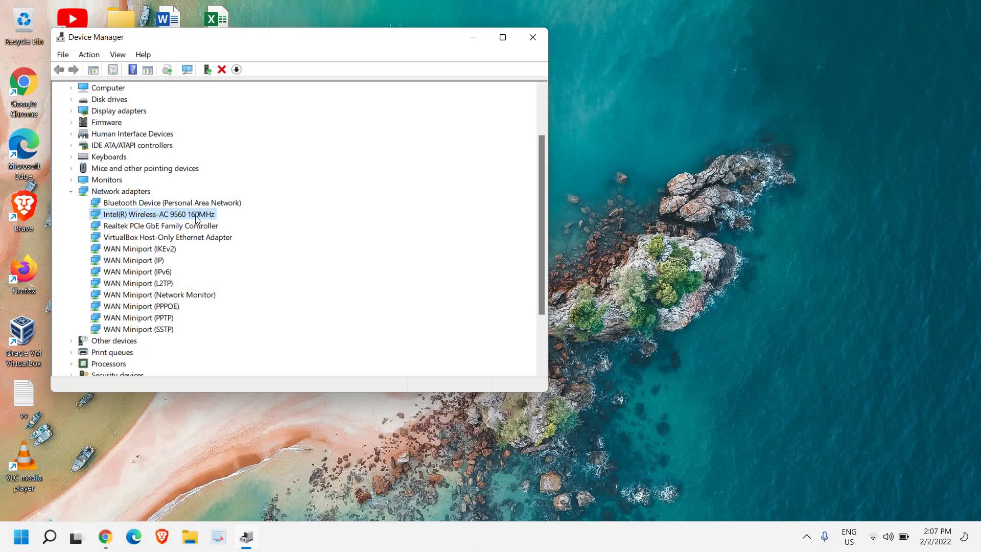
Open the Intel Wireless-AC 9560 adapter's Properties on the Advanced tab
right_click(197, 219)
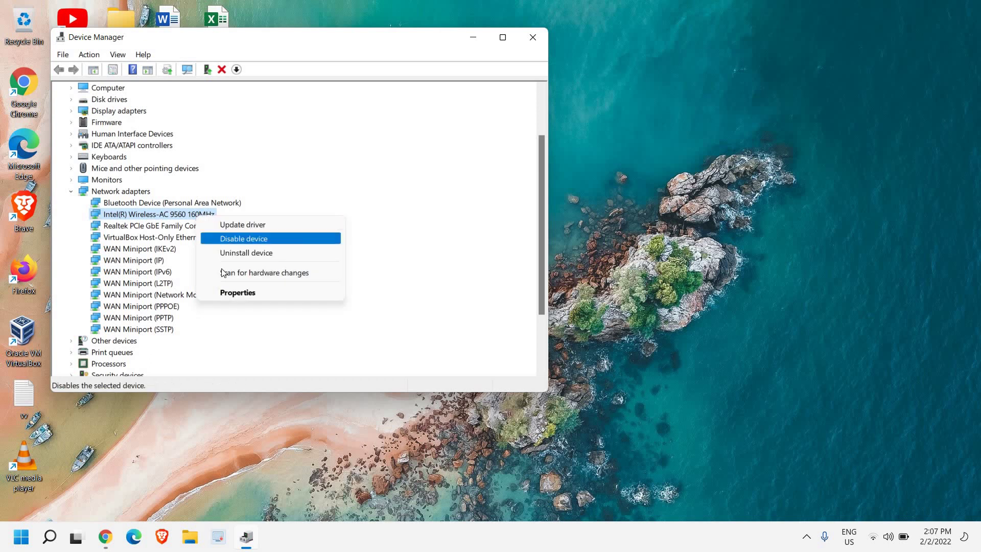
click(233, 298)
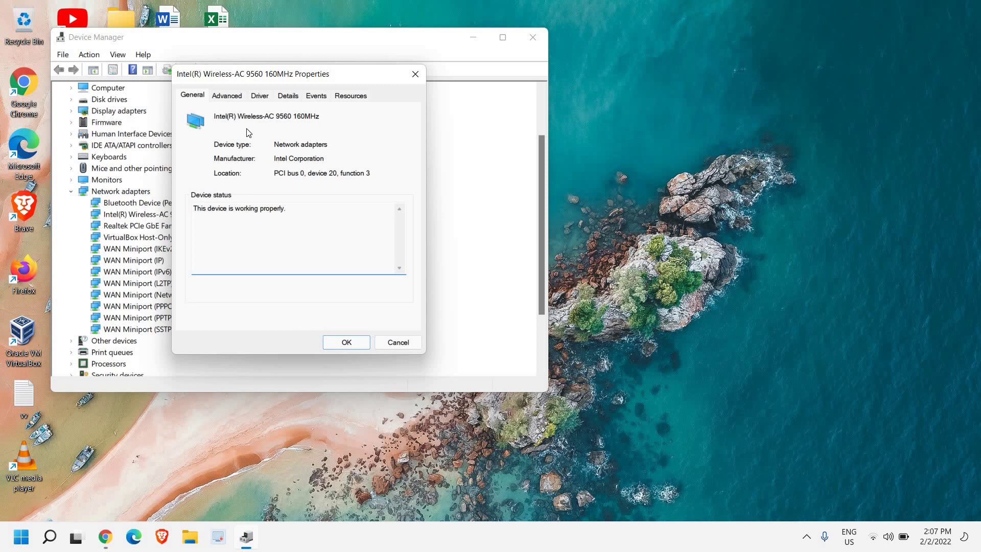
click(229, 99)
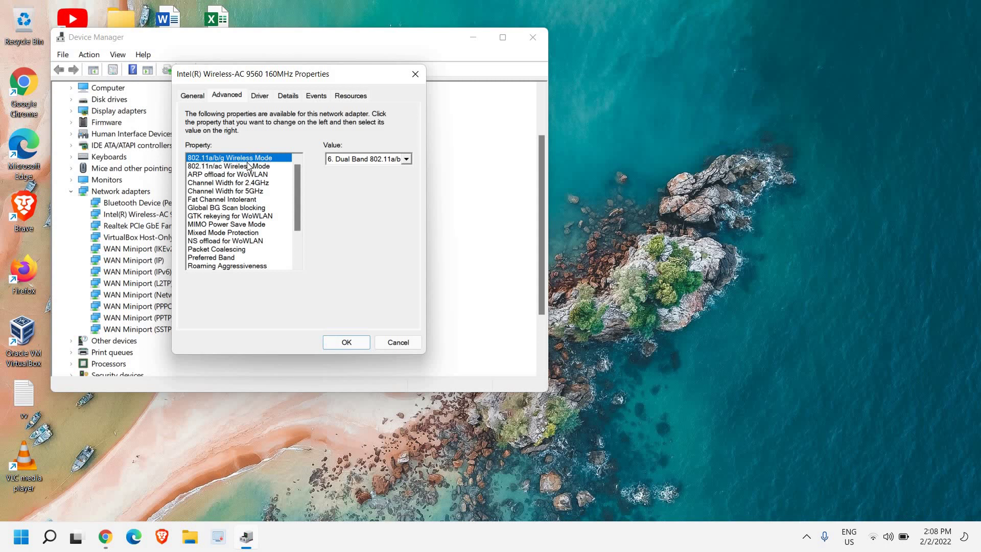
Set 802.11a/b/g mode to 6. Dual Band 802.11a/b/g and 802.11n/ac mode to 3. 802.11ac
click(367, 159)
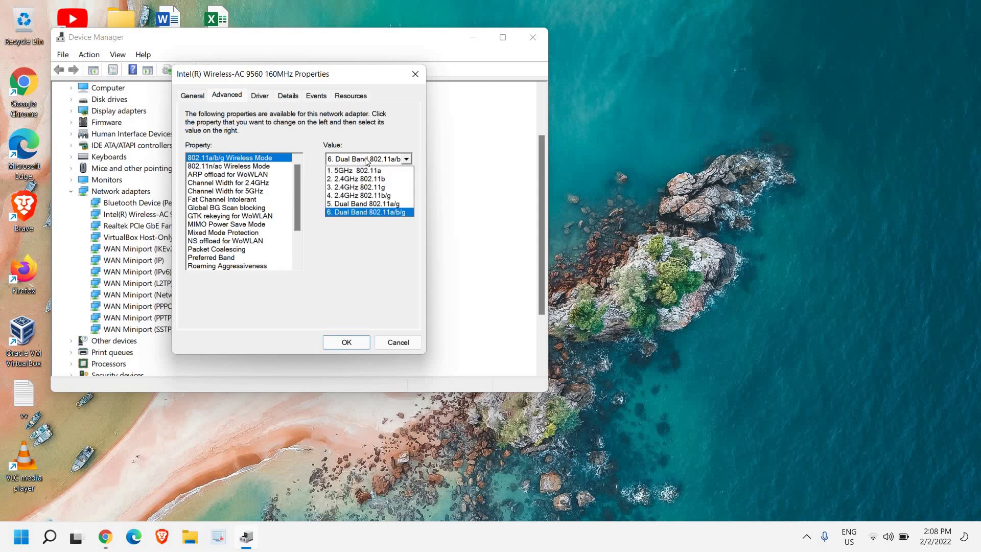
click(397, 212)
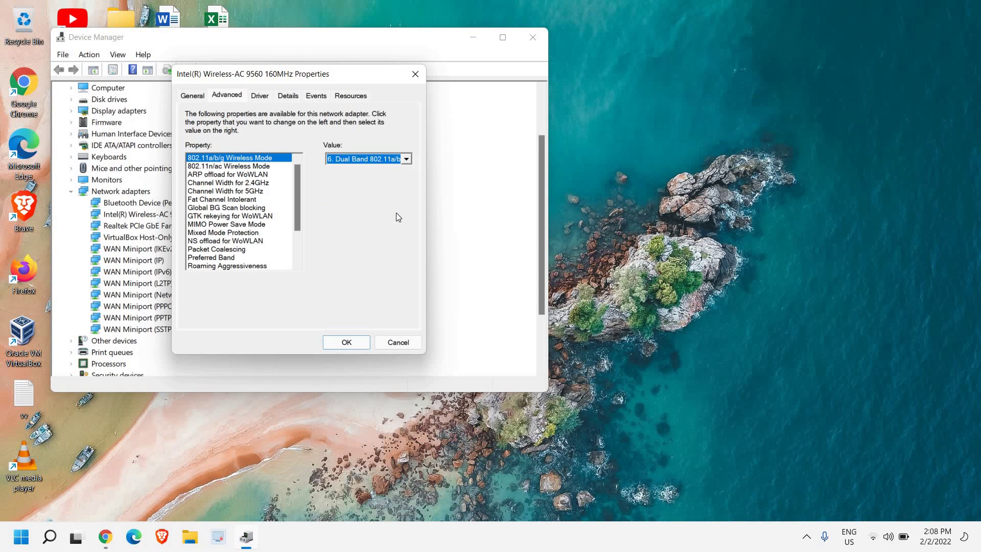
click(230, 168)
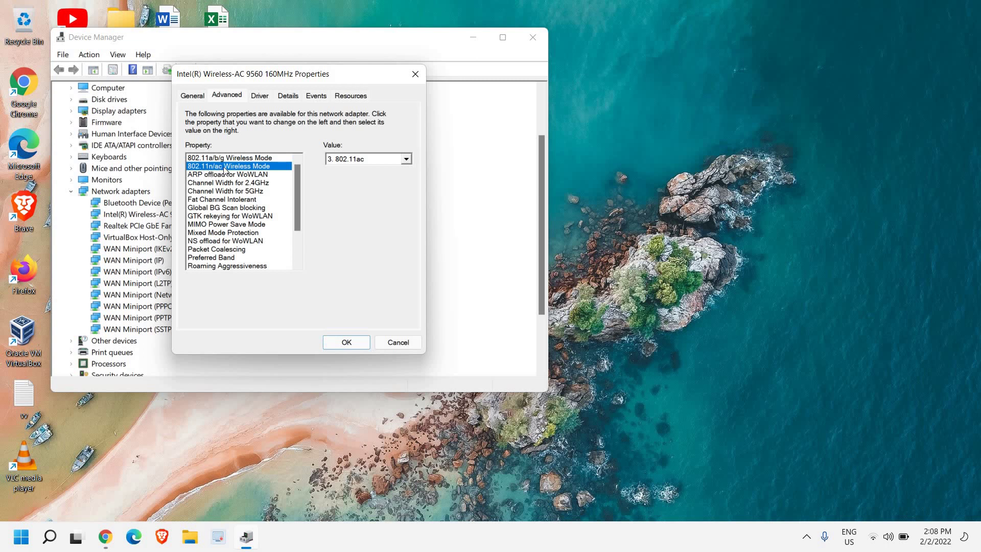
click(351, 166)
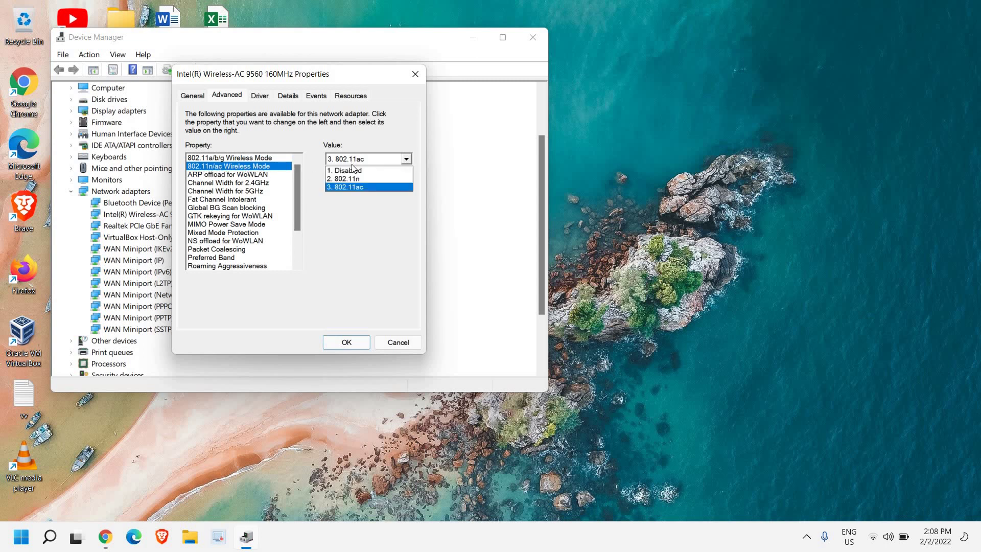
click(352, 188)
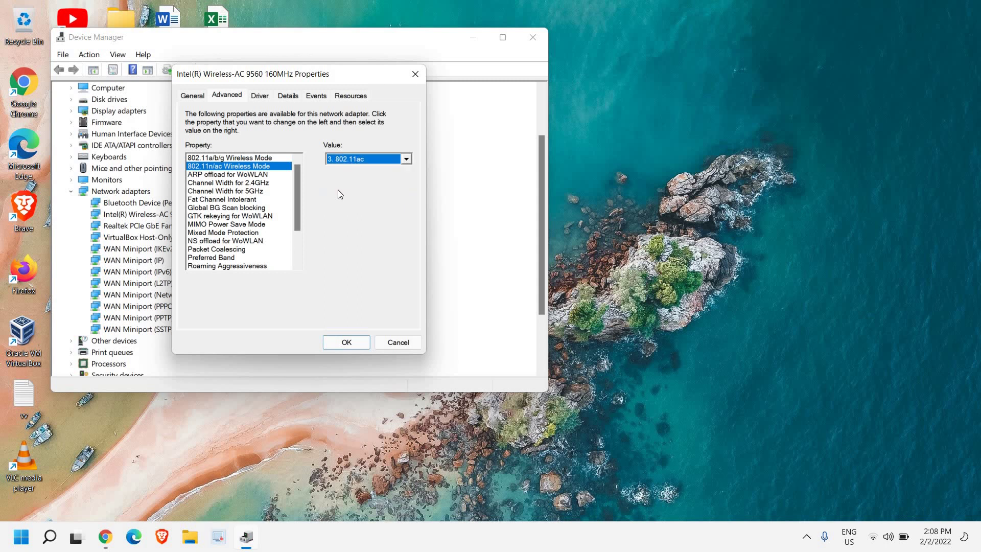
click(213, 184)
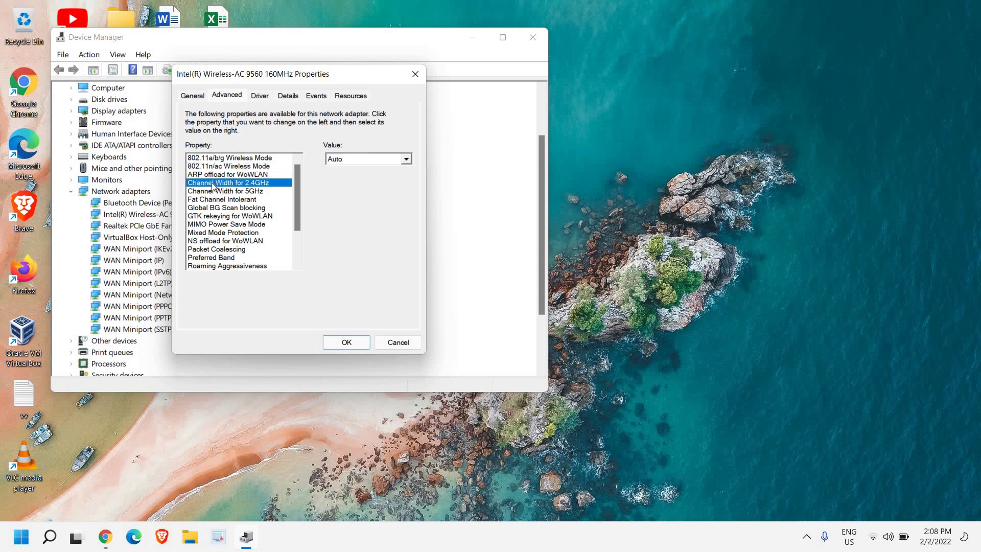
Set both the 2.4GHz and 5GHz channel widths to Auto
click(363, 161)
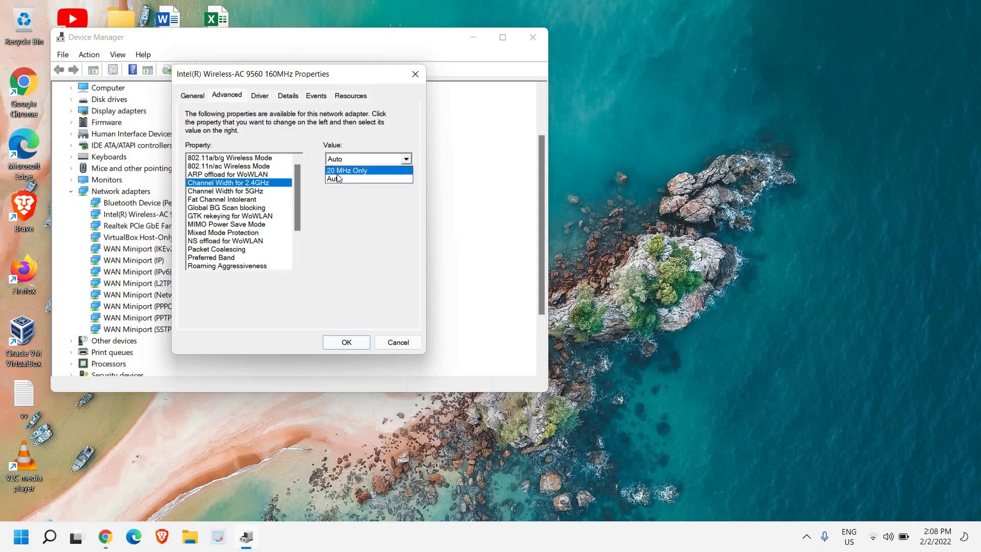
click(333, 203)
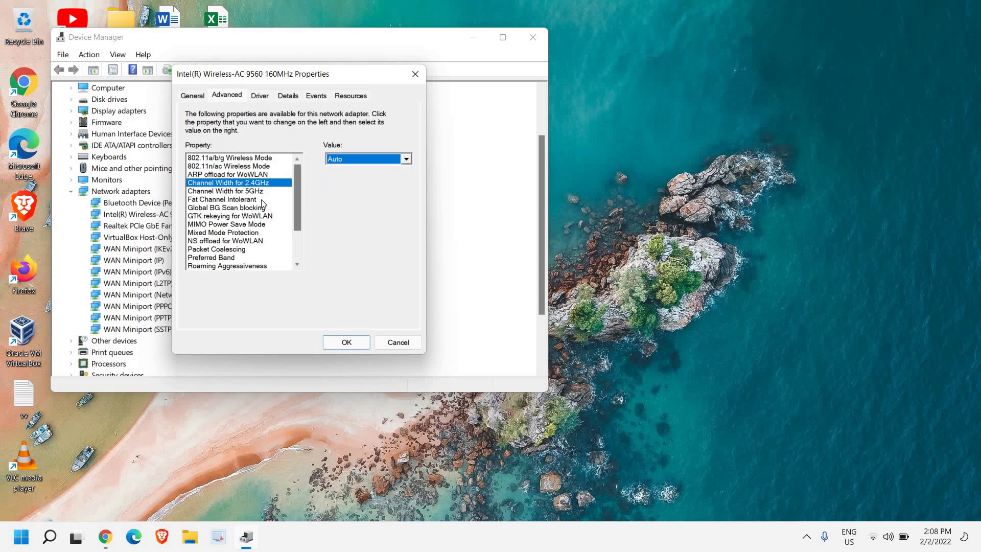
click(231, 193)
click(359, 161)
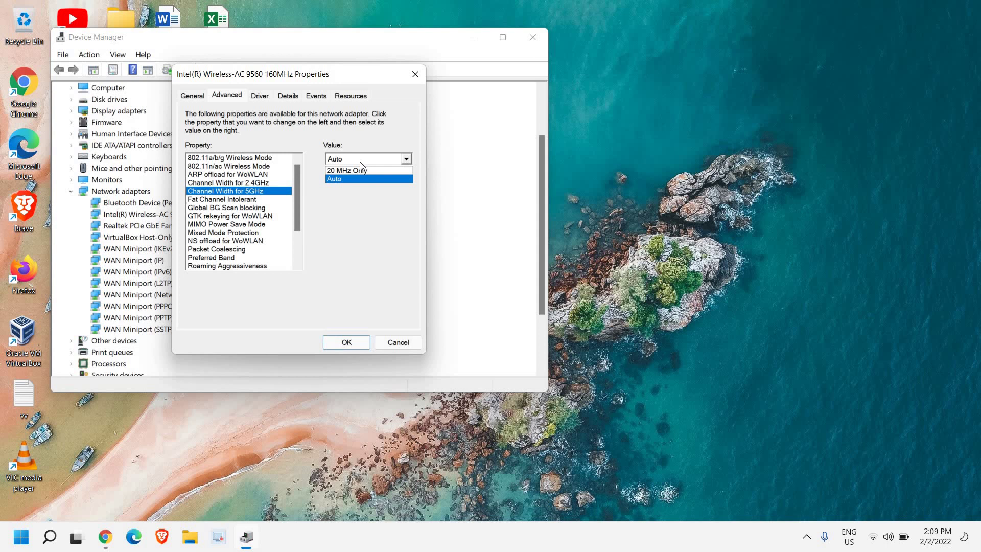
click(360, 162)
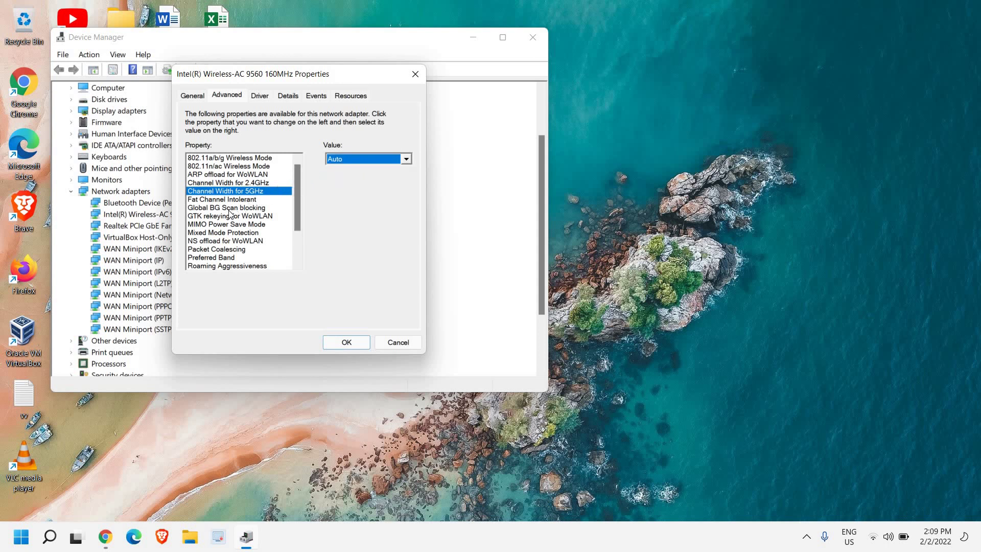
Keep Fat Channel Intolerant set to Enabled
click(220, 201)
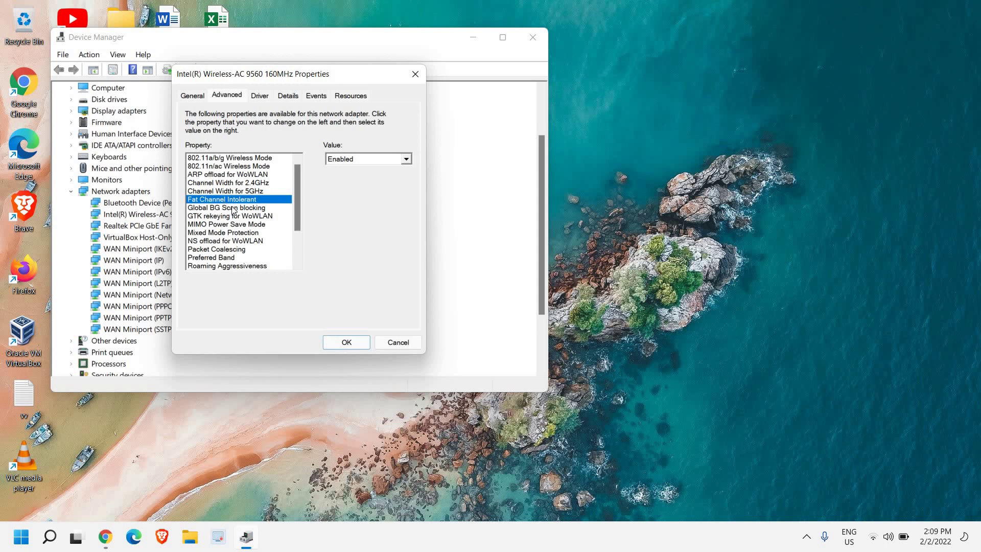
click(341, 161)
click(337, 180)
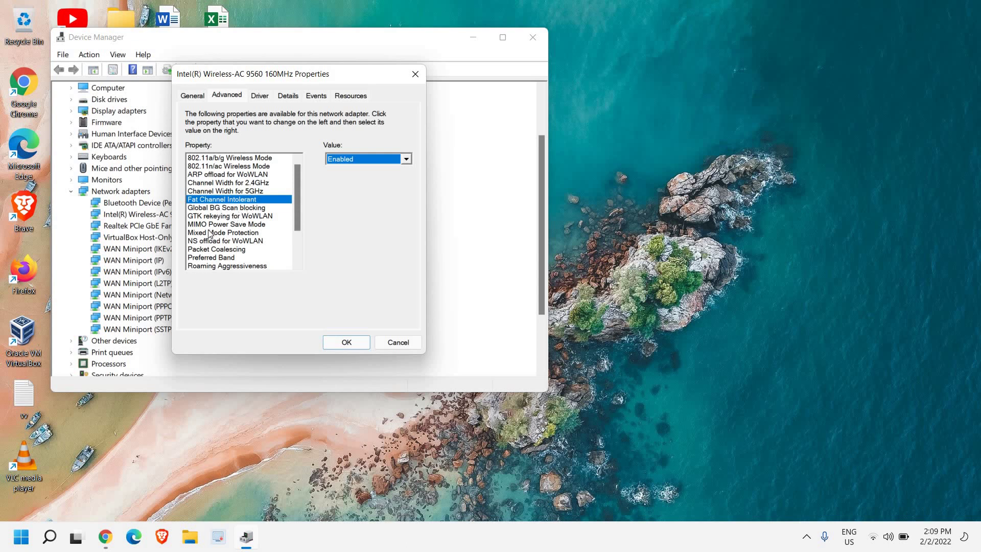
Set Preferred Band to 3. Prefer 5GHz band
click(211, 259)
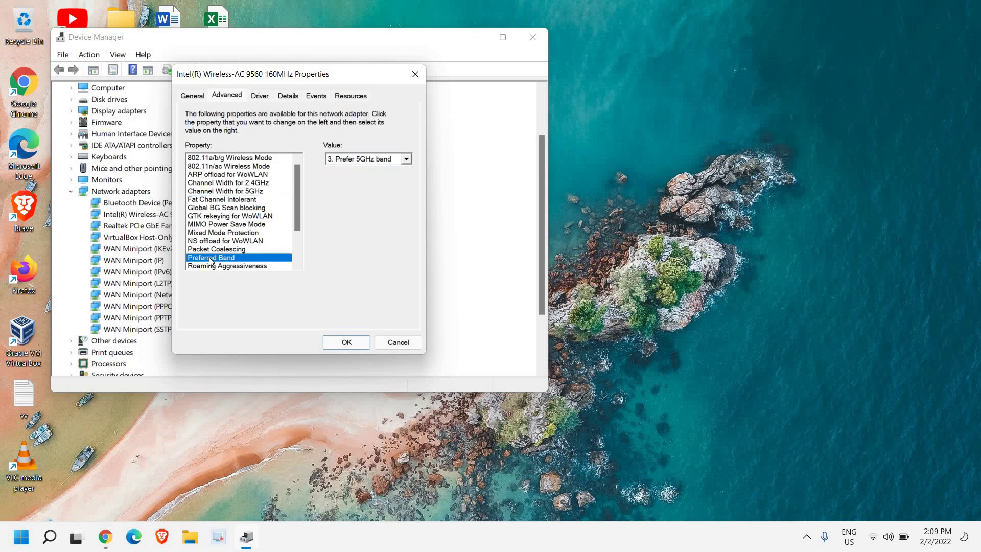
scroll(253, 236, down, 1)
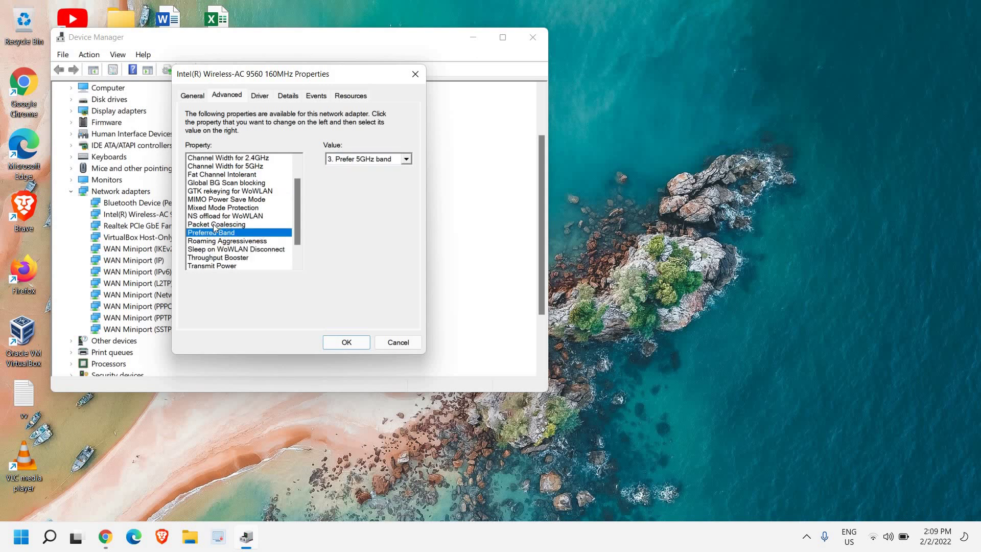
click(344, 160)
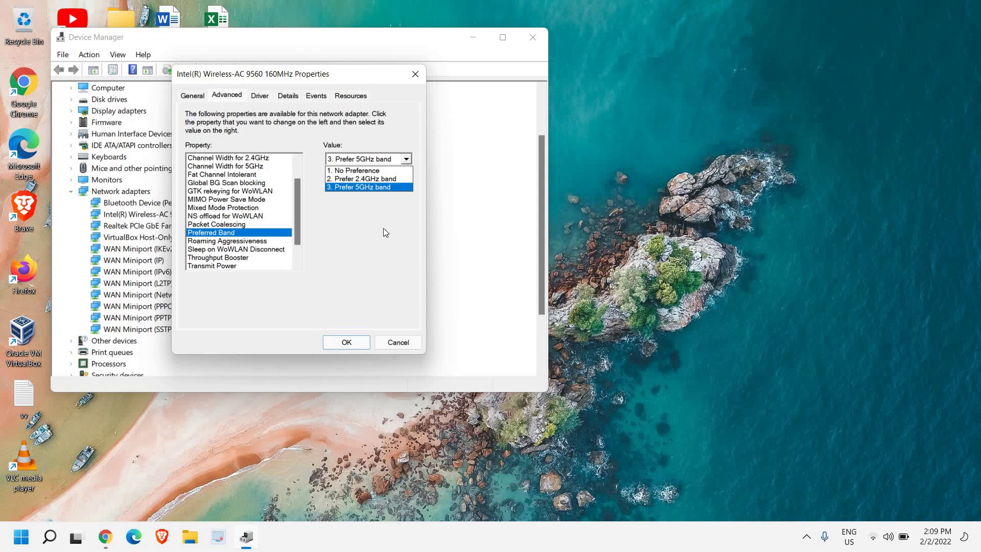
click(209, 243)
Set Roaming Aggressiveness to 1. Lowest
click(207, 244)
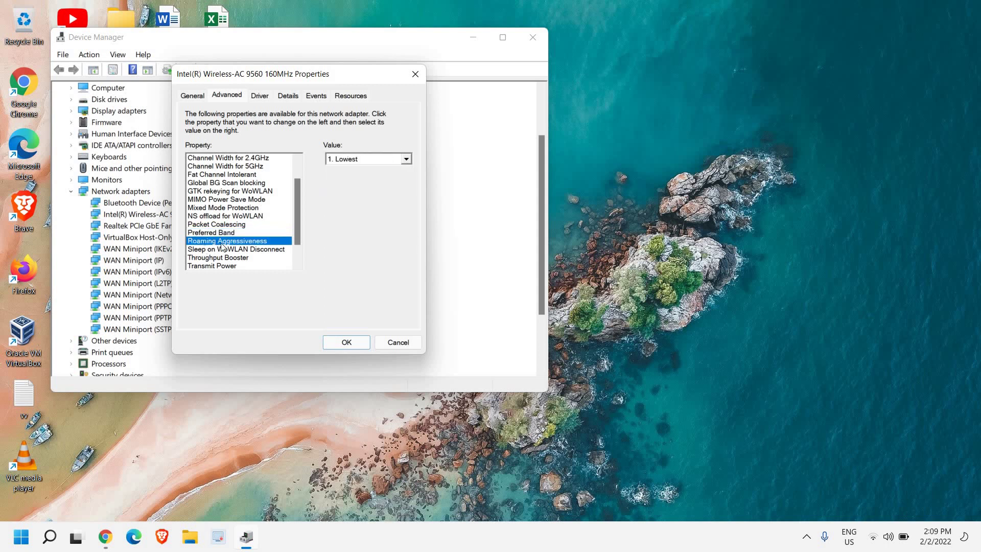
click(360, 160)
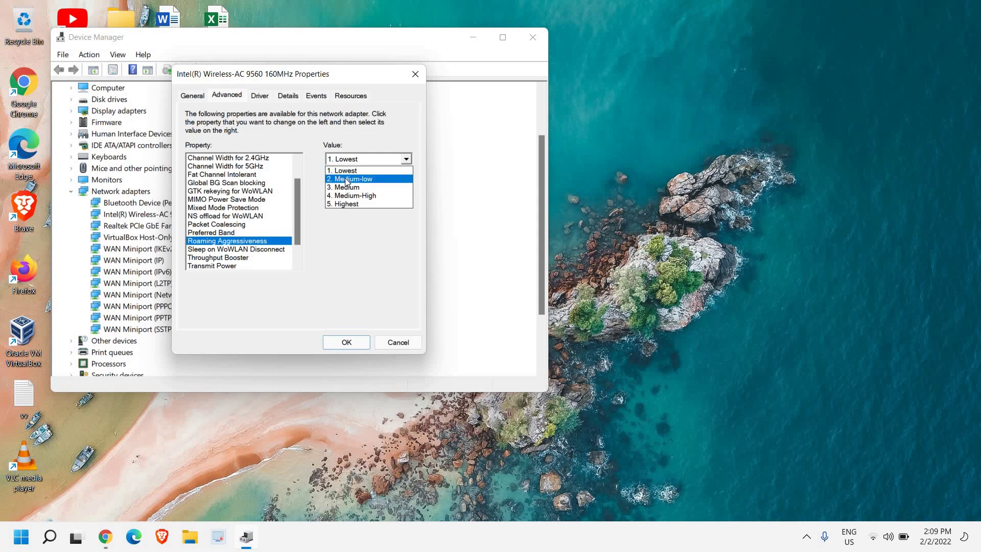
click(360, 249)
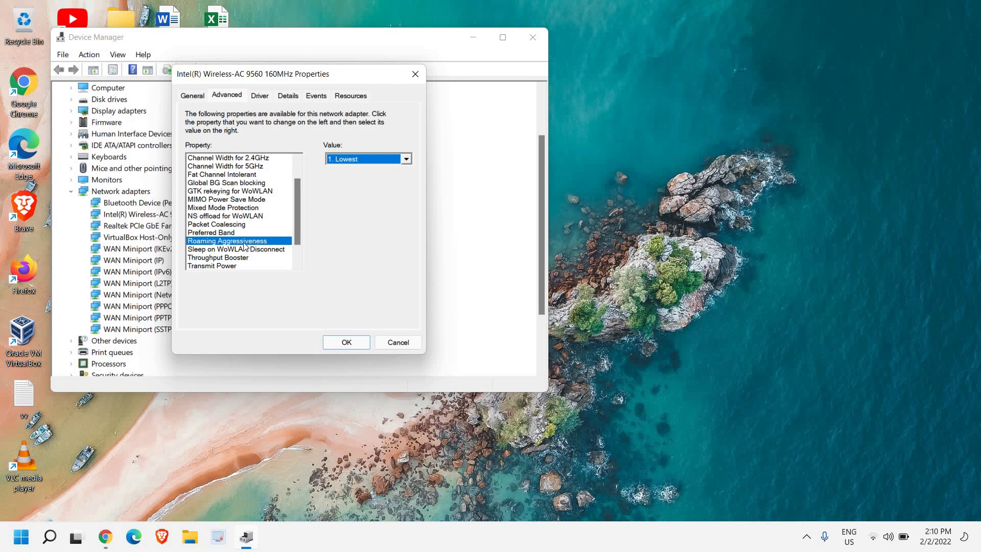
drag(298, 228, 304, 251)
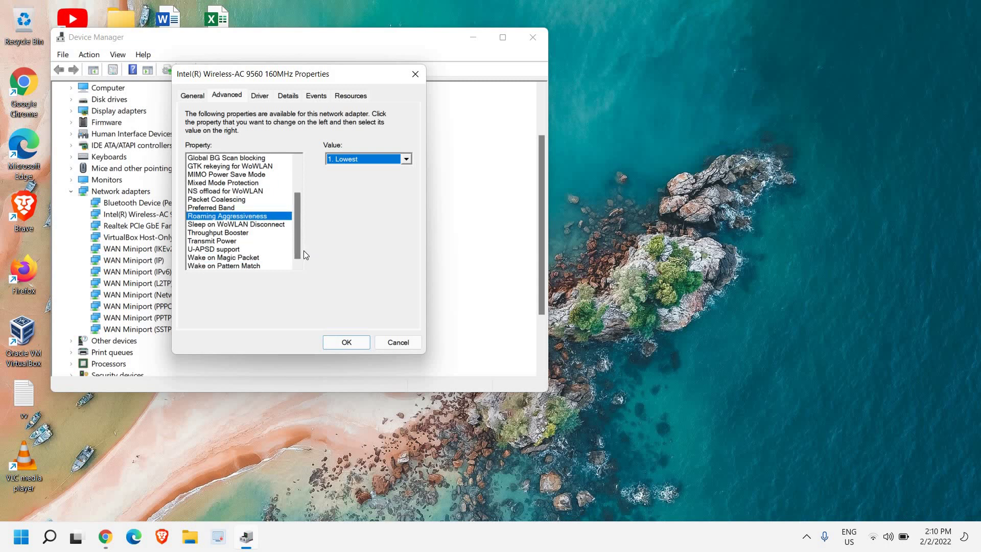
Set Transmit Power to 5. Highest and confirm the properties with OK
click(237, 241)
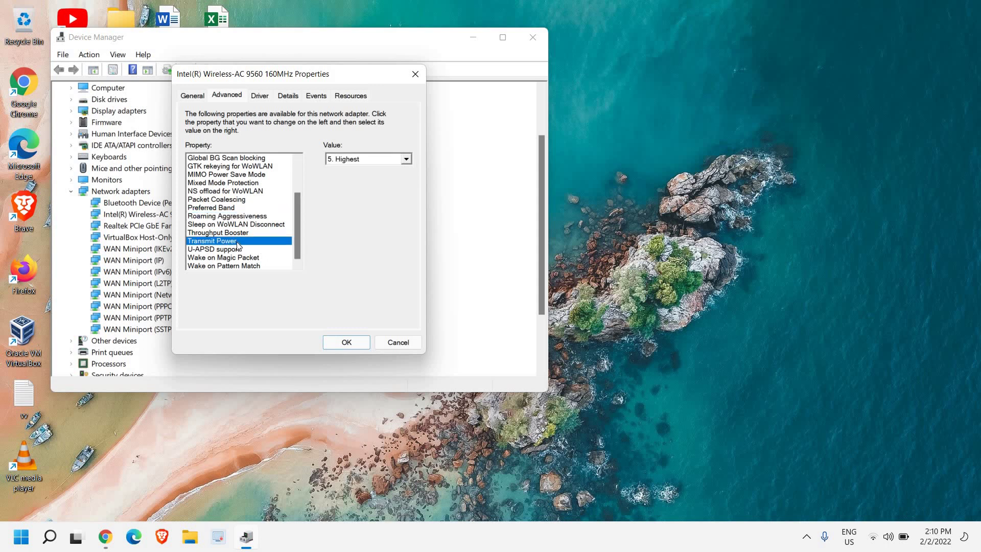
click(373, 159)
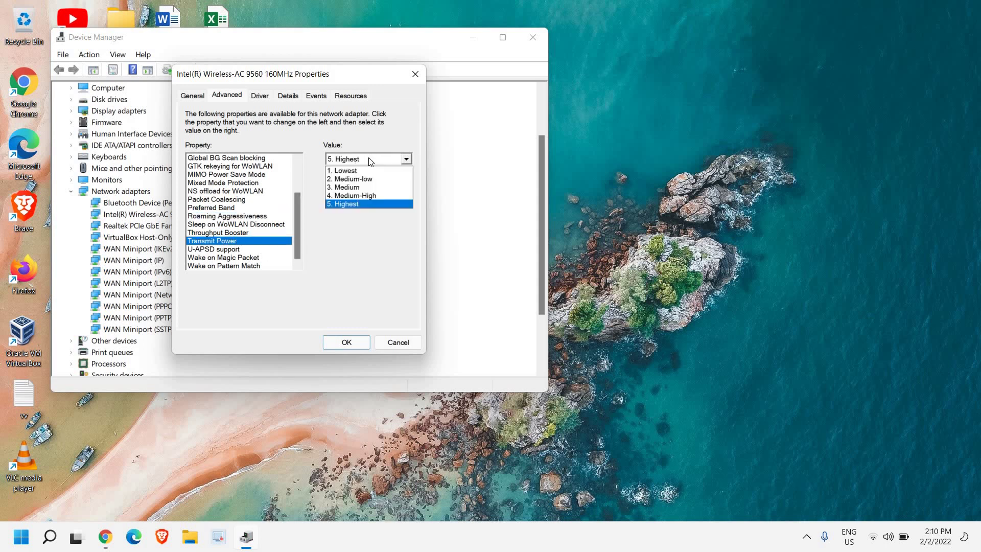
click(355, 204)
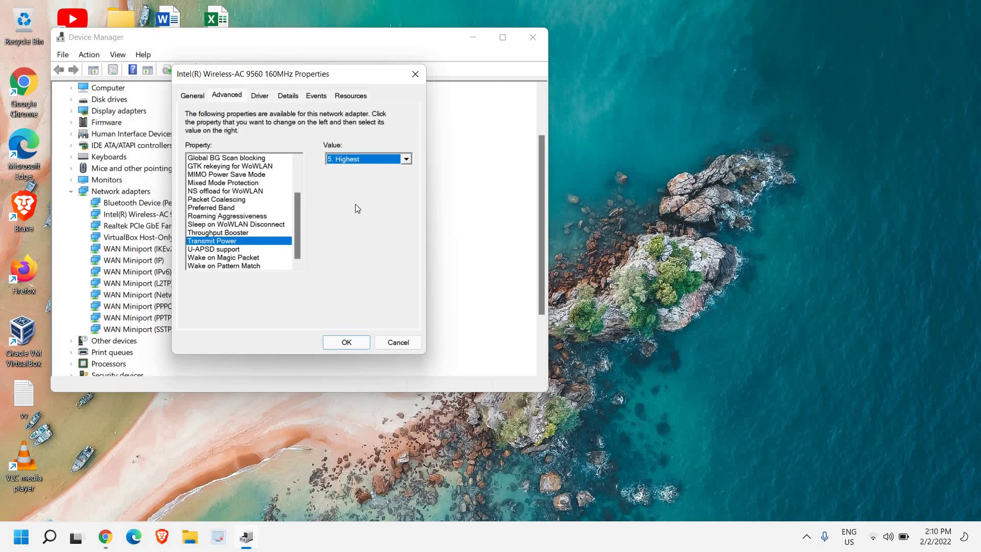
click(358, 346)
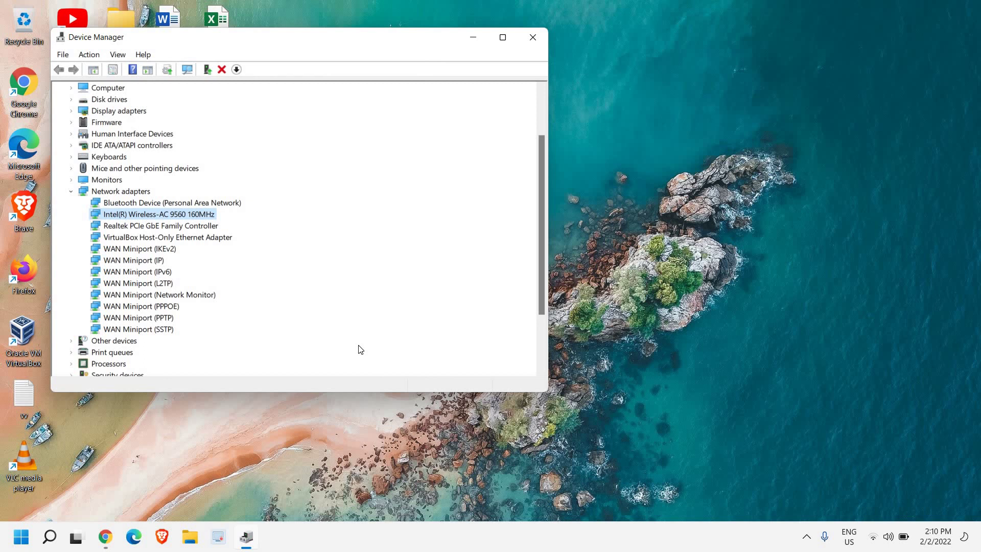